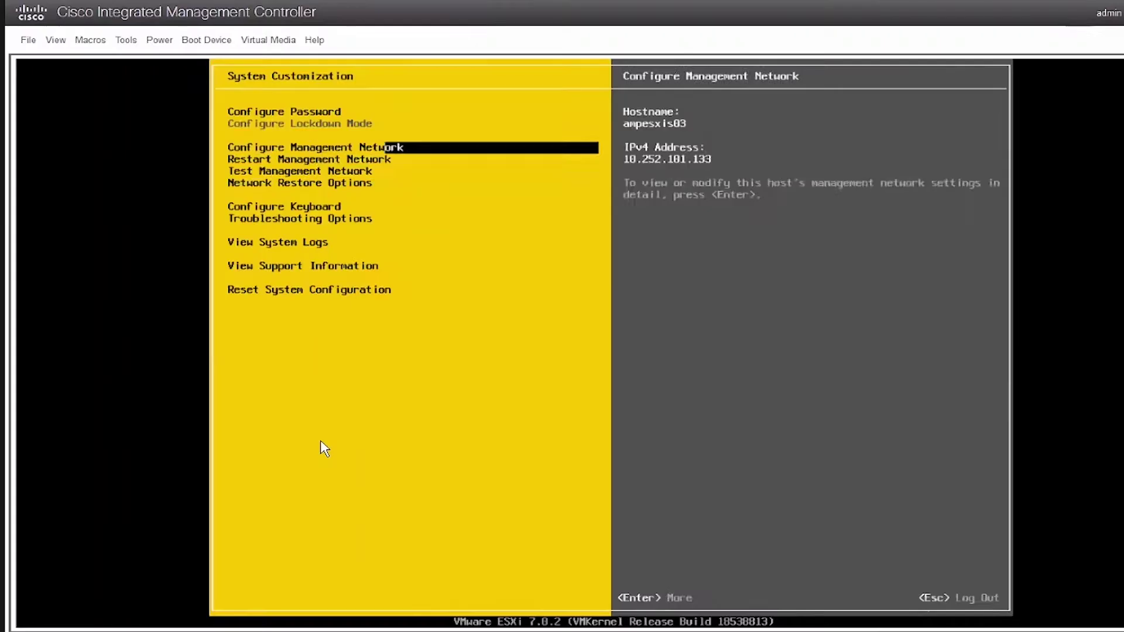
Step: Enable the ESXi Shell from the DCUI Troubleshooting Options and switch to its login prompt
{"action": "key", "text": "Down"}
{"action": "key", "text": "Down"}
{"action": "key", "text": "Down"}
{"action": "key", "text": "Down"}
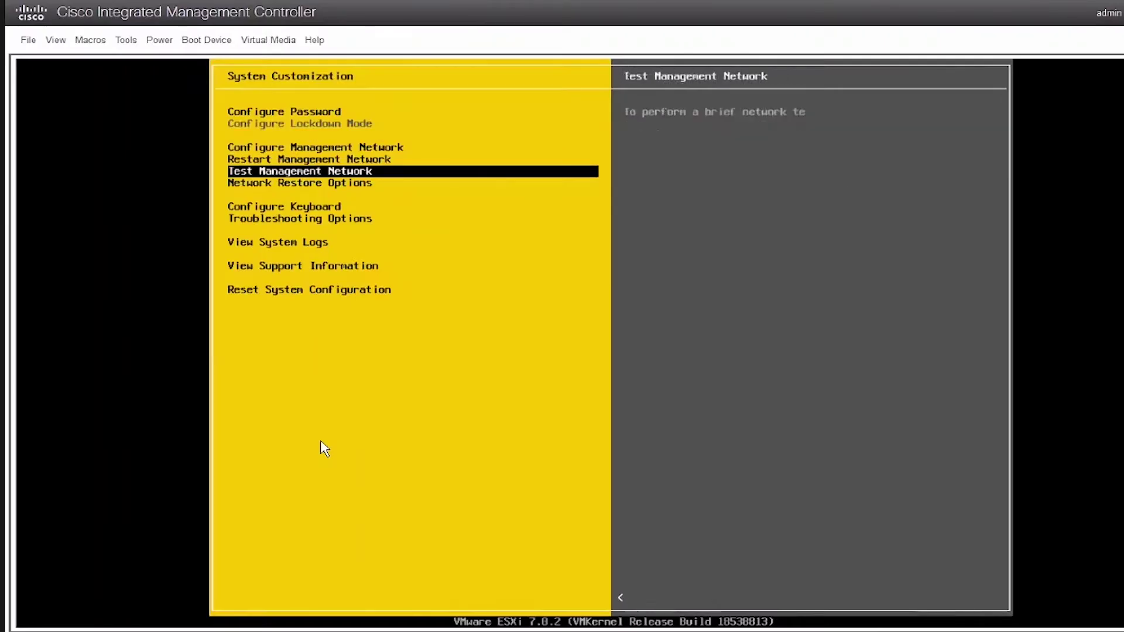
{"action": "key", "text": "Down"}
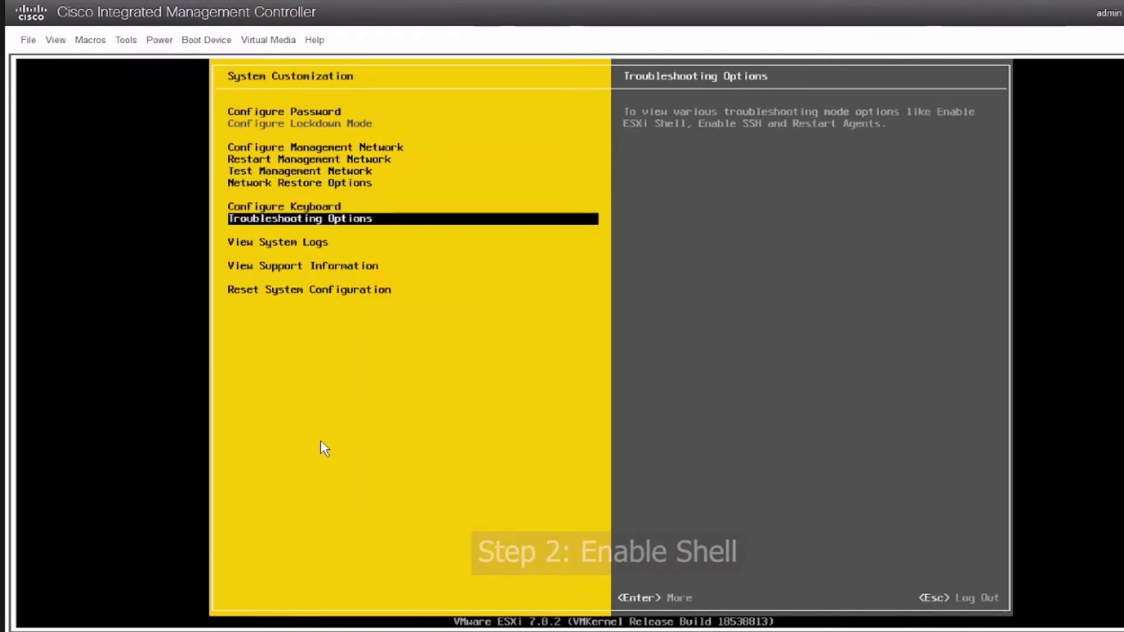
{"action": "key", "text": "Return"}
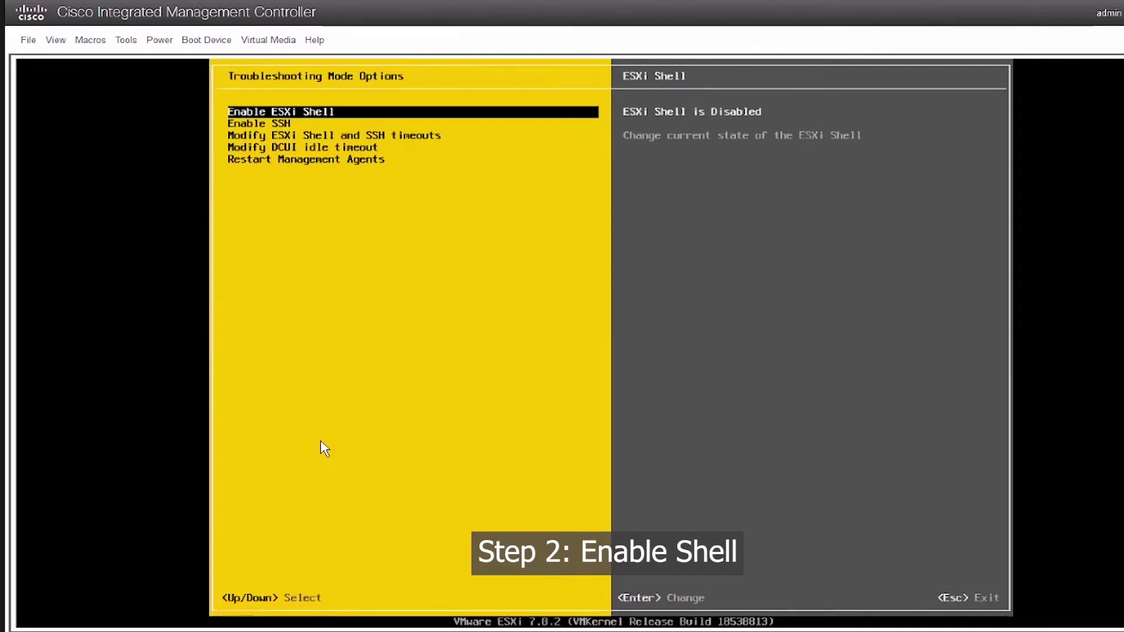
{"action": "key", "text": "Return"}
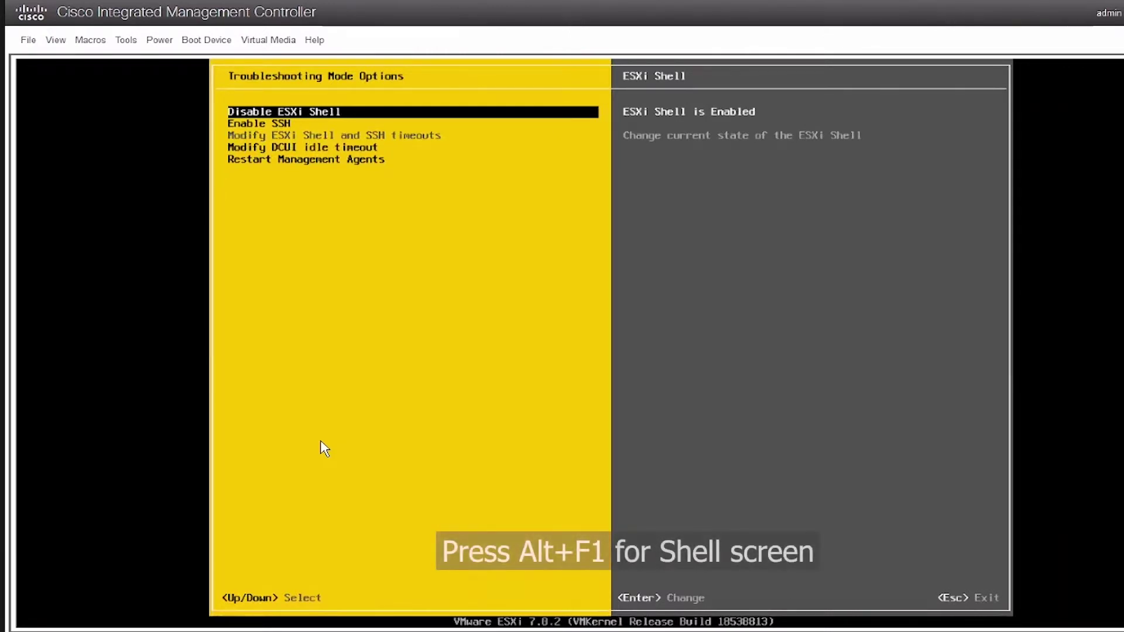
{"action": "key", "text": "Escape"}
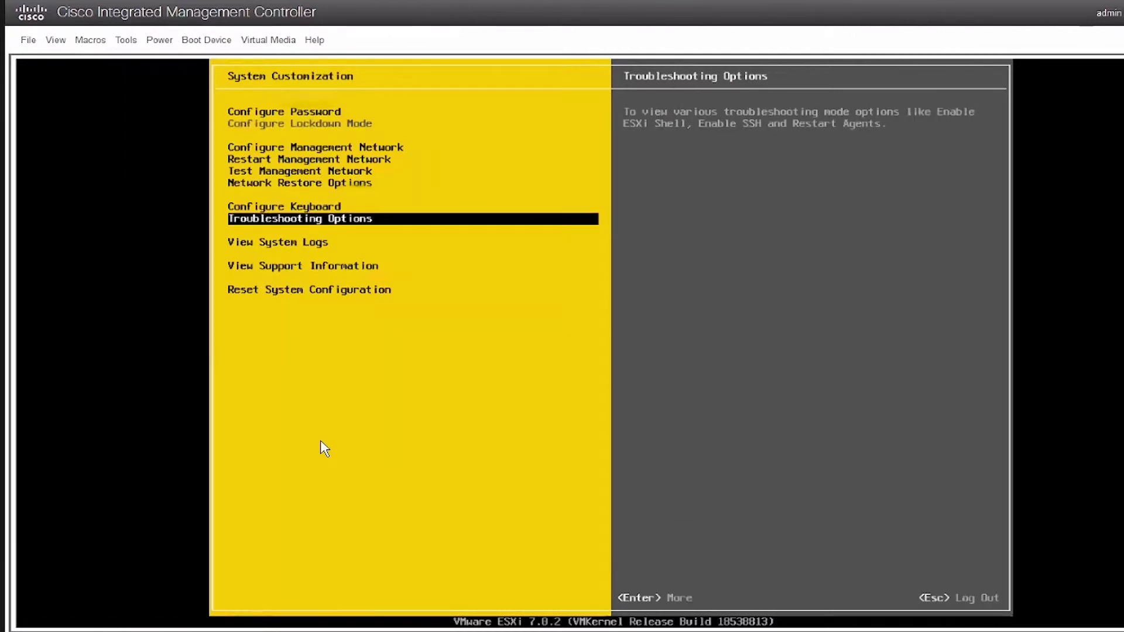
{"action": "key", "text": "Escape"}
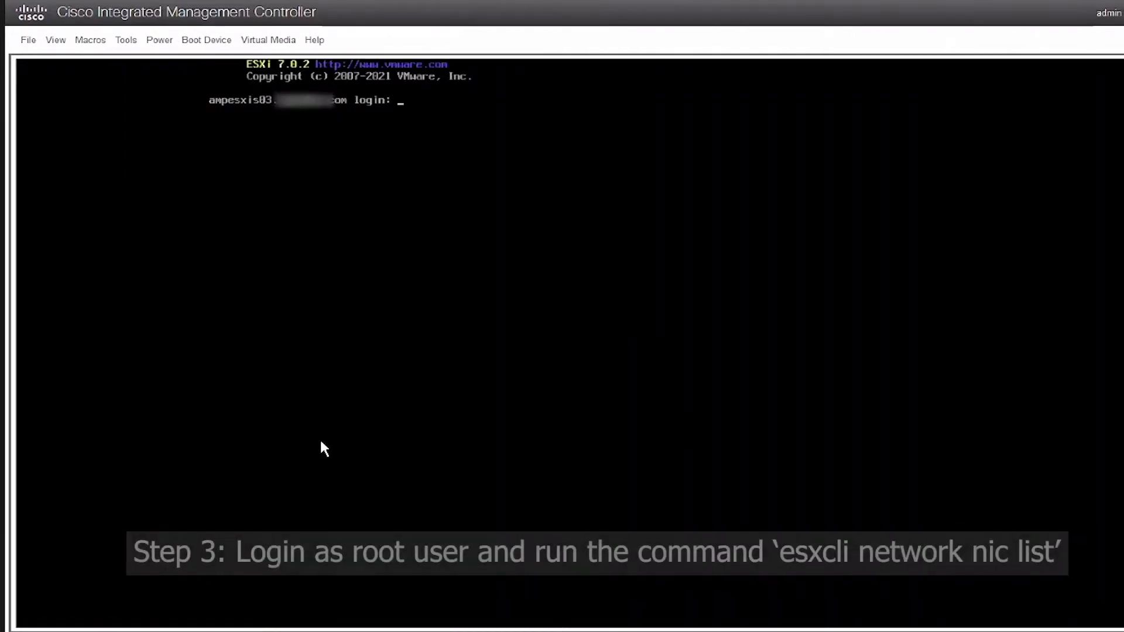
Step: Log in as root and run 'esxcli network nic list' to show vmnic0–vmnic5
{"action": "type", "text": "root"}
{"action": "key", "text": "Return"}
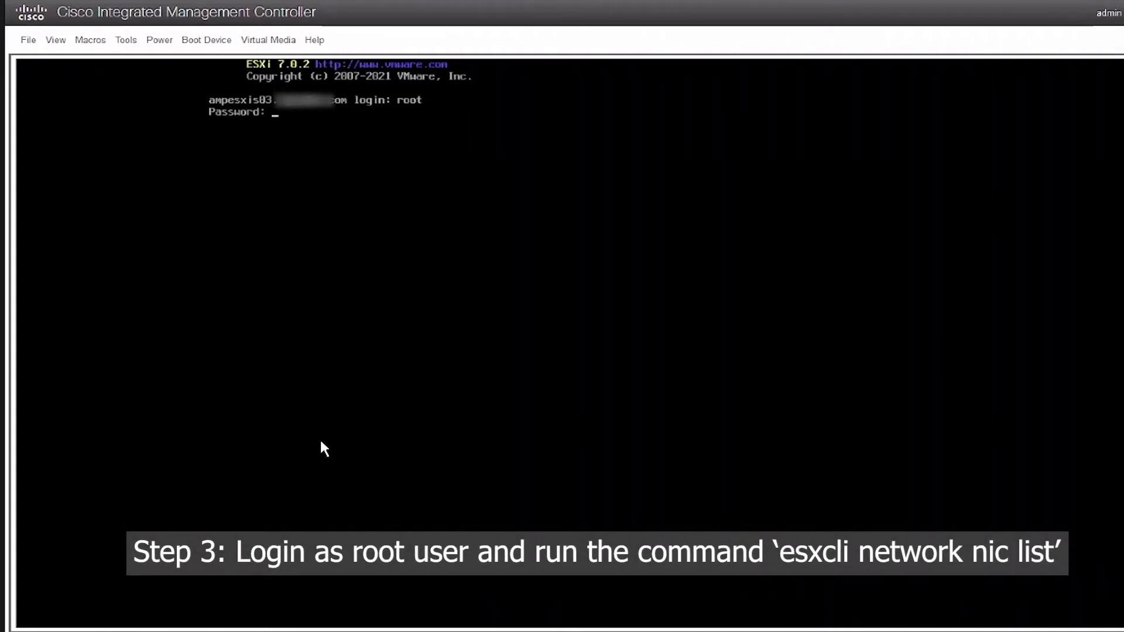
{"action": "key", "text": "Return"}
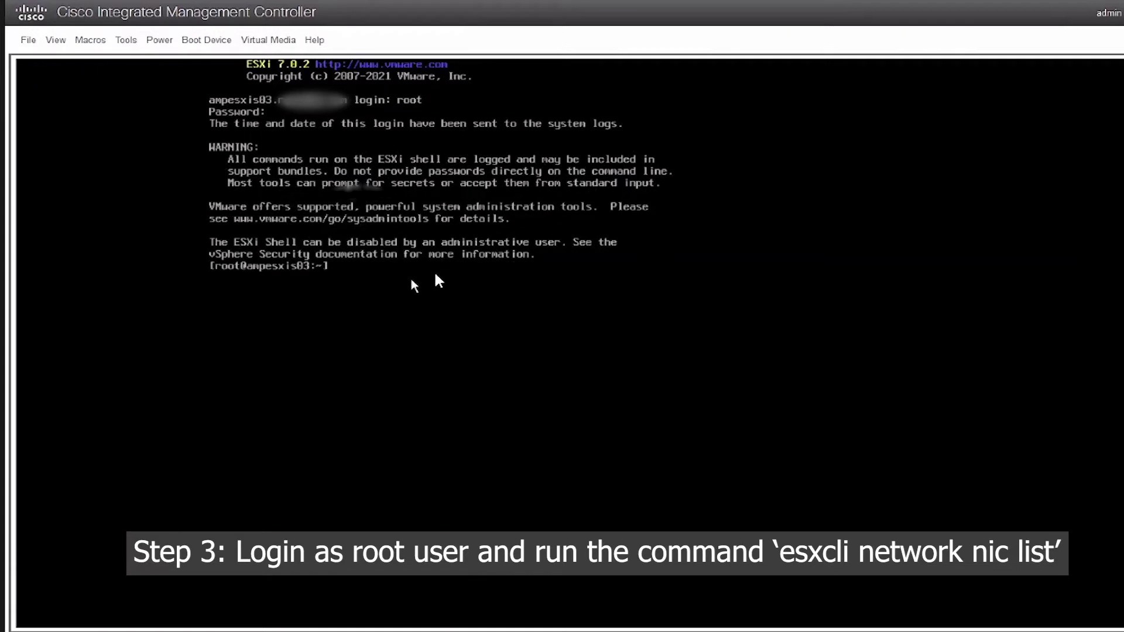
{"action": "type", "text": "esxcli network nic list"}
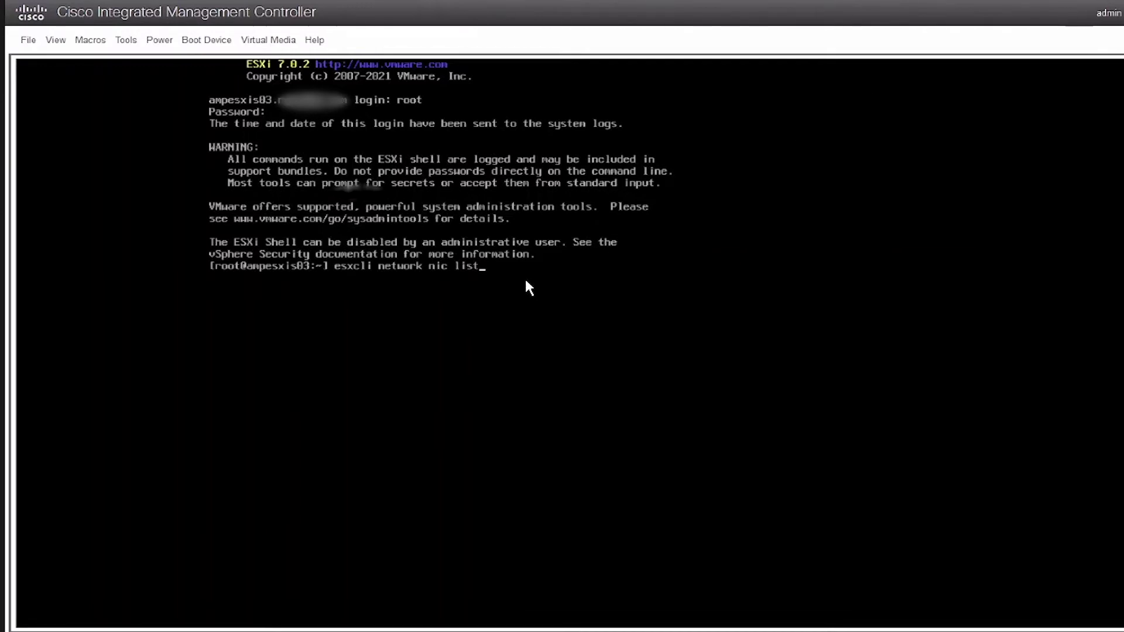
{"action": "key", "text": "Return"}
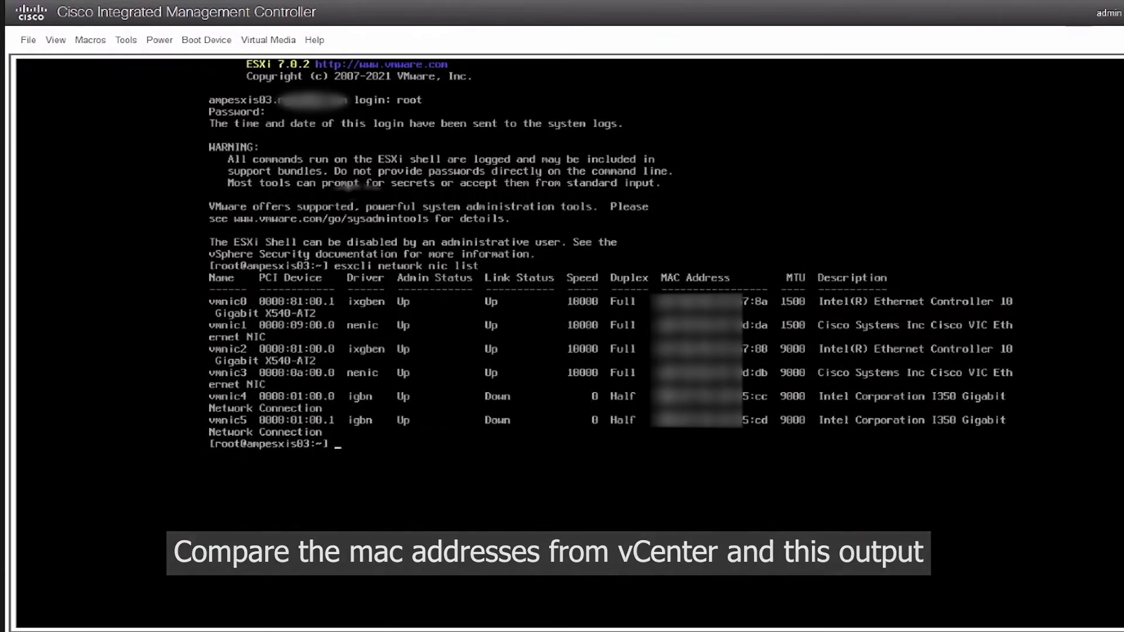
Step: Paste the localcli deviceInternal alias list command through Paste Text and send it to the console
{"action": "left_click", "coordinate": [29, 40]}
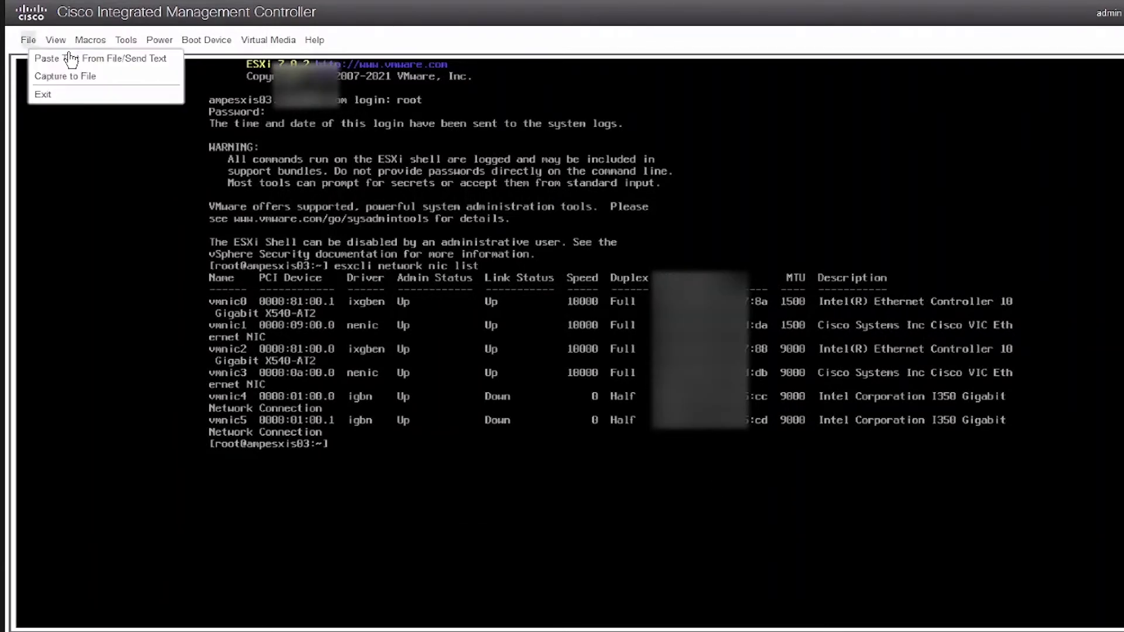
{"action": "left_click", "coordinate": [409, 361]}
{"action": "left_click", "coordinate": [494, 406]}
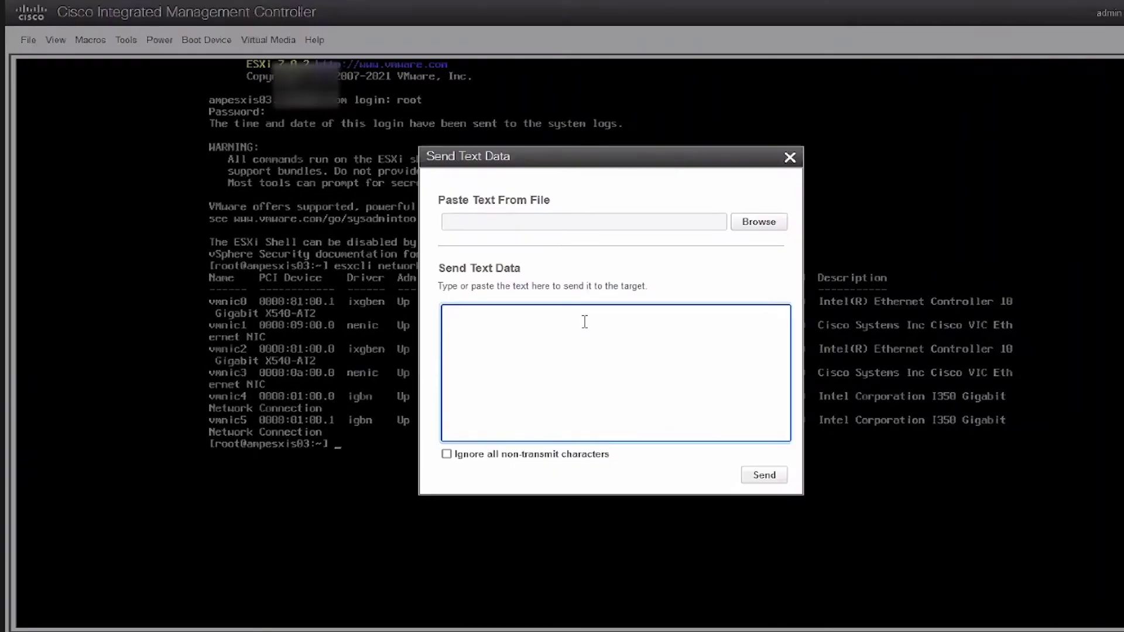
{"action": "type", "text": "localcli --plugin-dir /usr/lib/vmware/esxcli/int/ deviceInternal alias list"}
{"action": "left_click", "coordinate": [772, 479]}
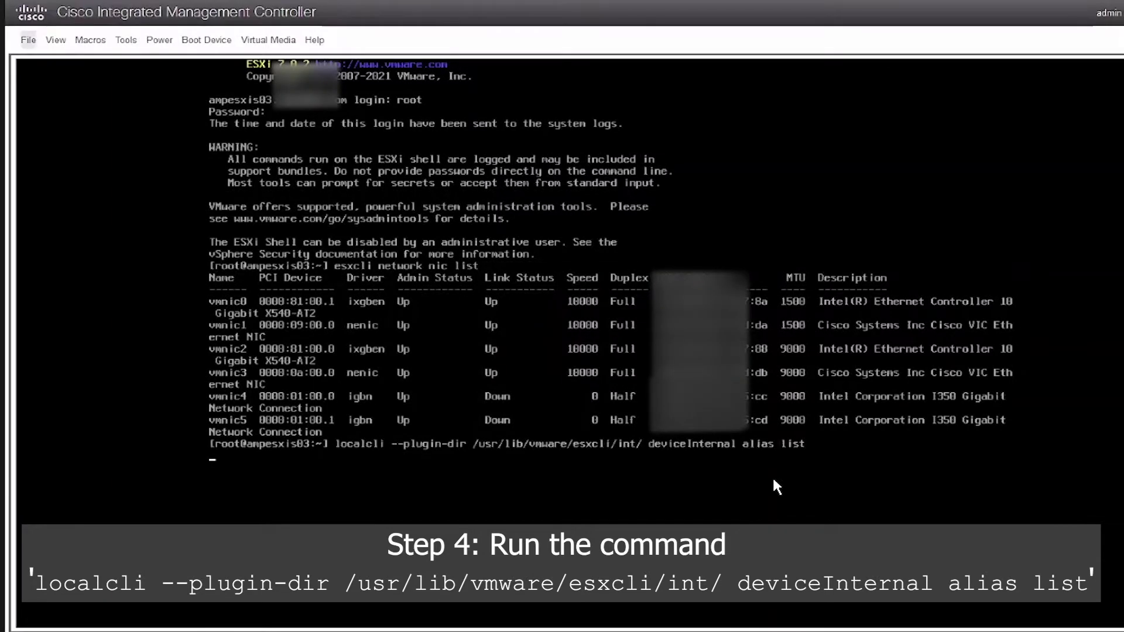
{"action": "left_click", "coordinate": [28, 40]}
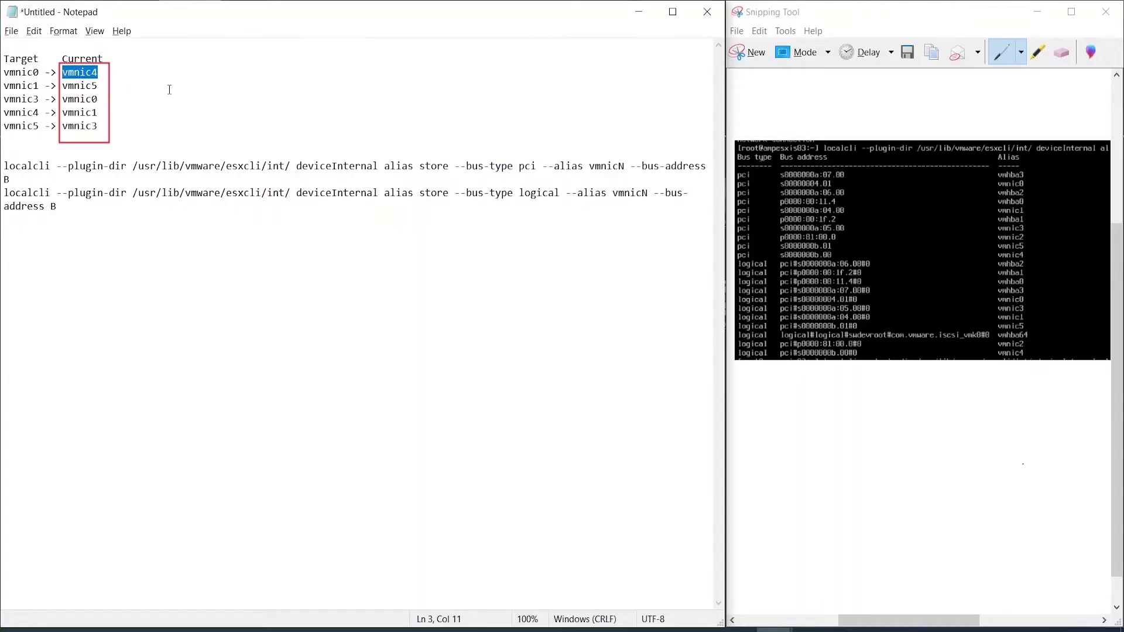
{"action": "left_click", "coordinate": [158, 91]}
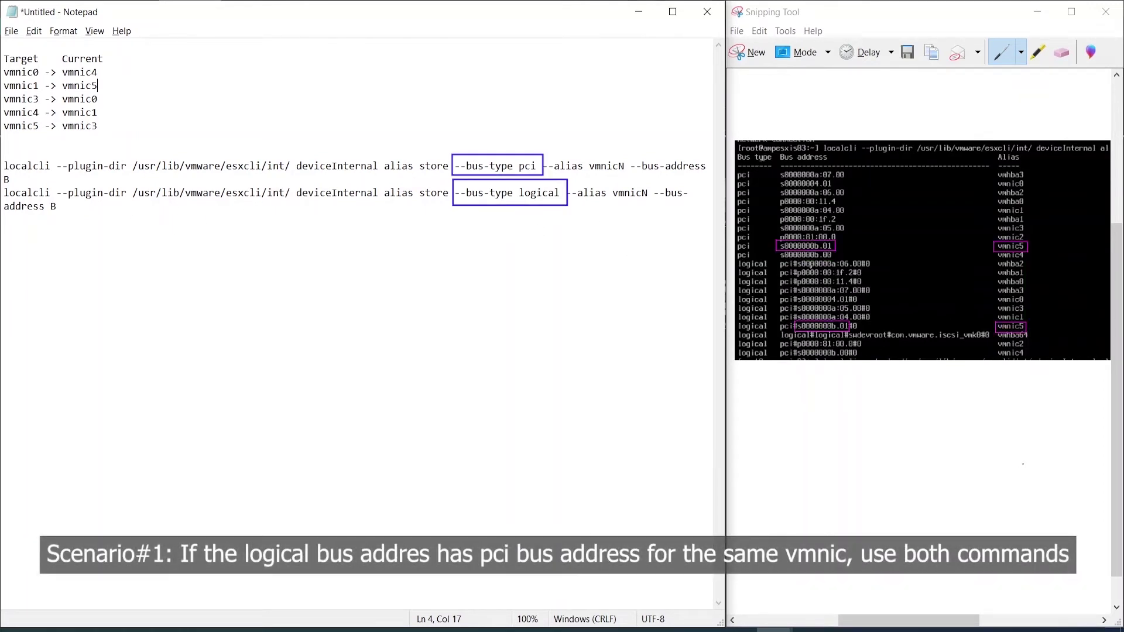
{"action": "left_click", "coordinate": [73, 207]}
{"action": "left_click_drag", "start_coordinate": [73, 207], "coordinate": [6, 191]}
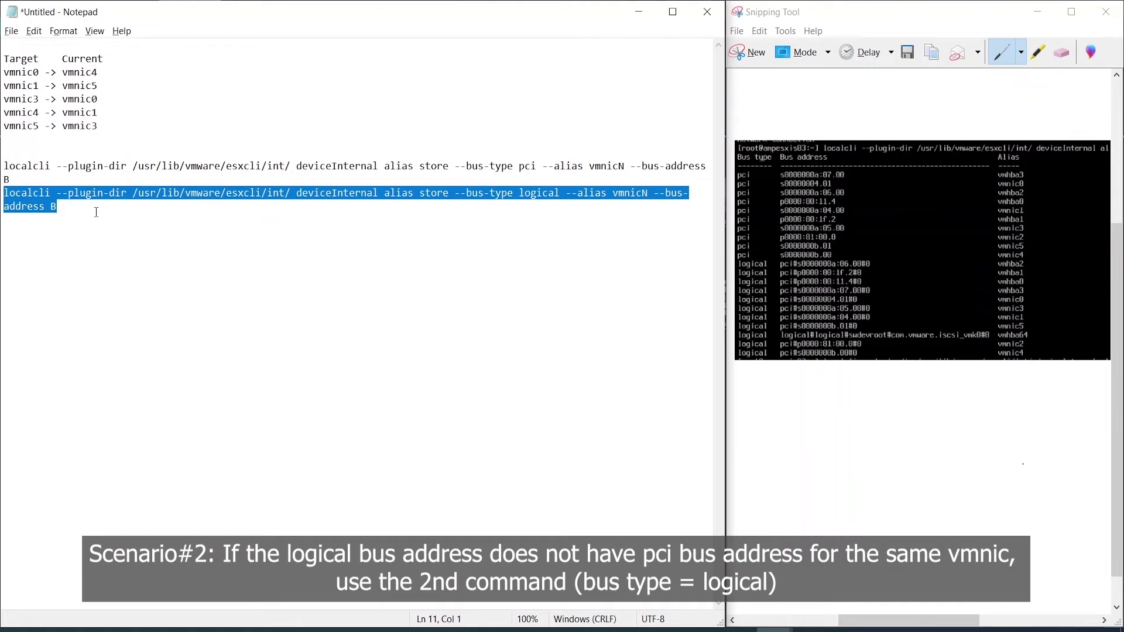
{"action": "left_click", "coordinate": [97, 212]}
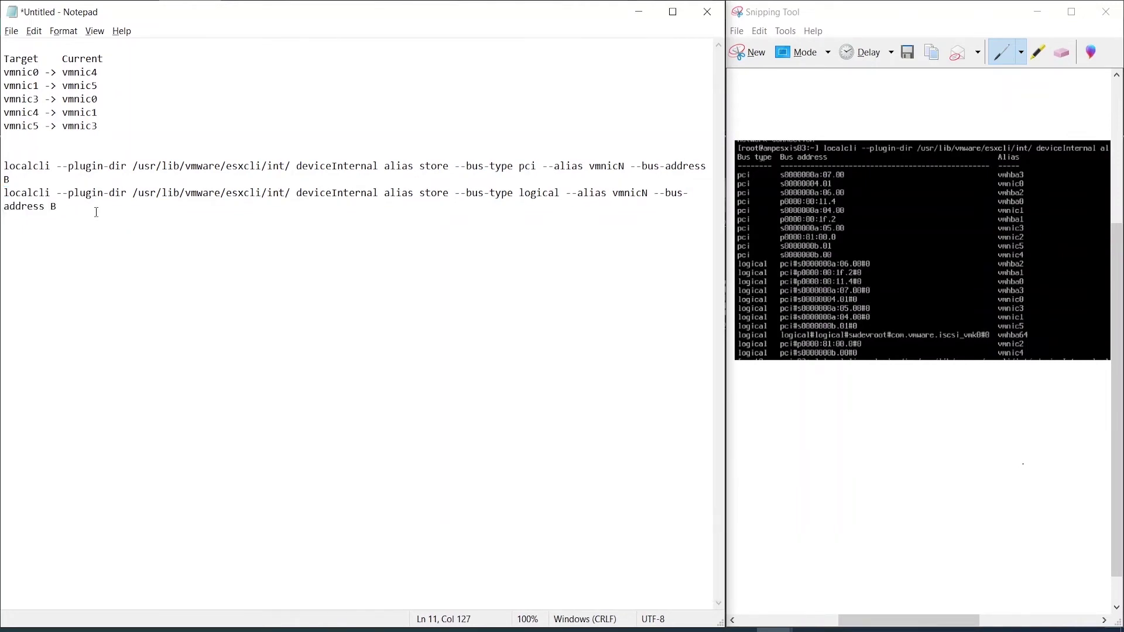
{"action": "key", "text": "Return"}
{"action": "key", "text": "Return"}
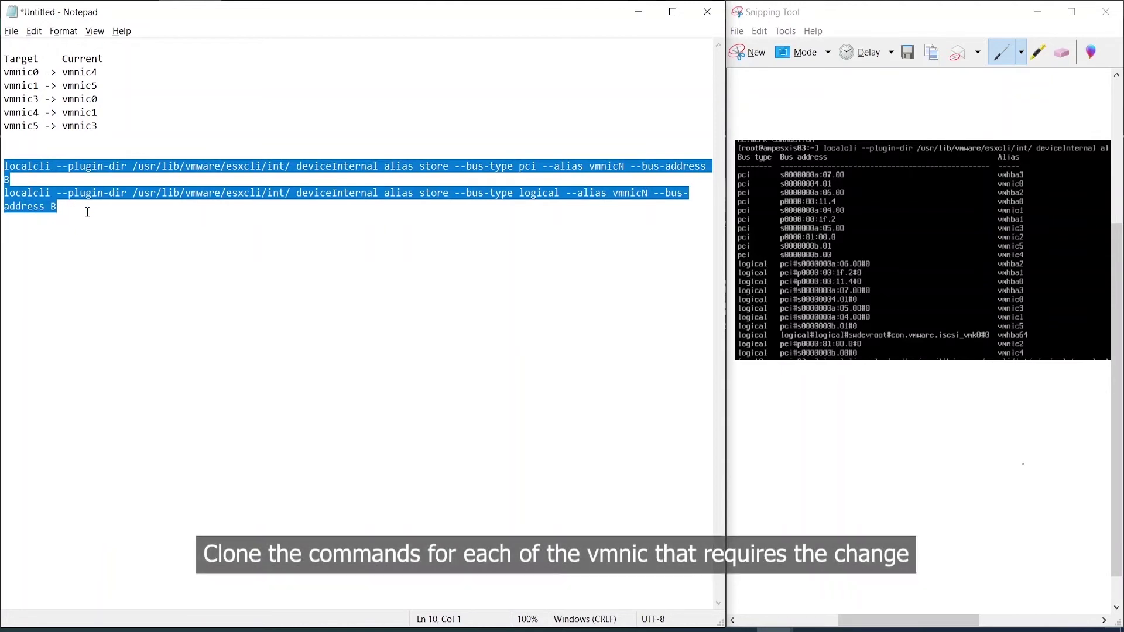
Step: Paste four more copies of the pci/logical alias store command pair, separated by blank lines
{"action": "left_click", "coordinate": [86, 208]}
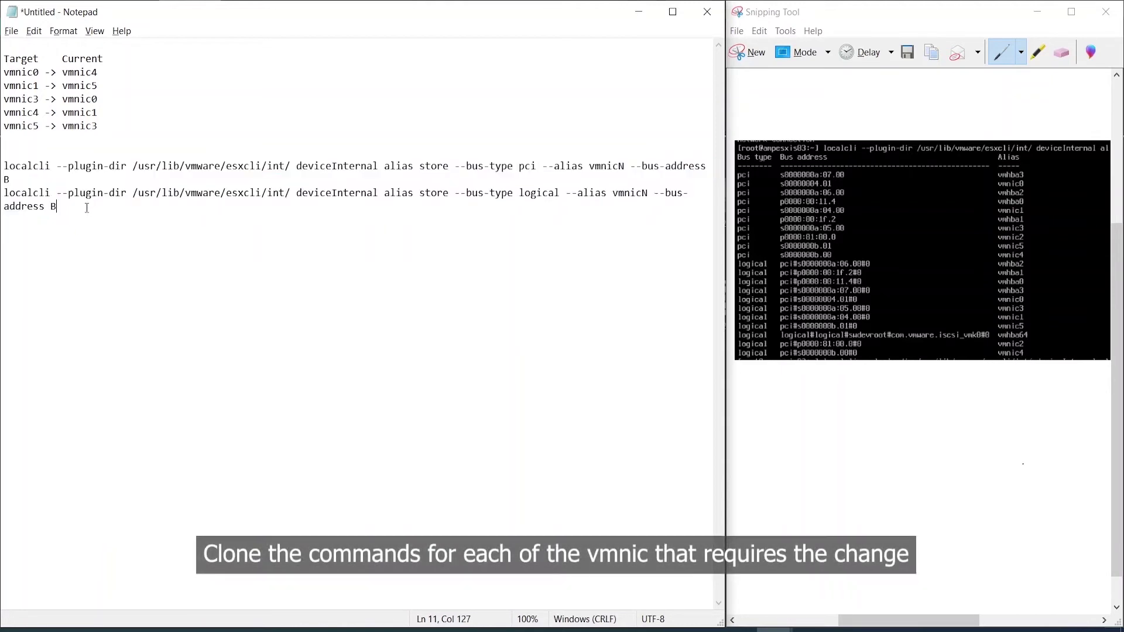
{"action": "key", "text": "Return"}
{"action": "key", "text": "Return"}
{"action": "type", "text": "localcli --plugin-dir /usr/lib/vmware/esxcli/int/ deviceInternal alias store --bus-type pci --alias vmnicN --bus-address B localcli --plugin-dir /usr/lib/vmware/esxcli/int/ deviceInternal alias store --bus-type logical --alias vmnicN --bus-address B"}
{"action": "key", "text": "Return"}
{"action": "key", "text": "Return"}
{"action": "type", "text": "localcli --plugin-dir /usr/lib/vmware/esxcli/int/ deviceInternal alias store --bus-type pci --alias vmnicN --bus-address B localcli --plugin-dir /usr/lib/vmware/esxcli/int/ deviceInternal alias store --bus-type logical --alias vmnicN --bus-address B"}
{"action": "key", "text": "Return"}
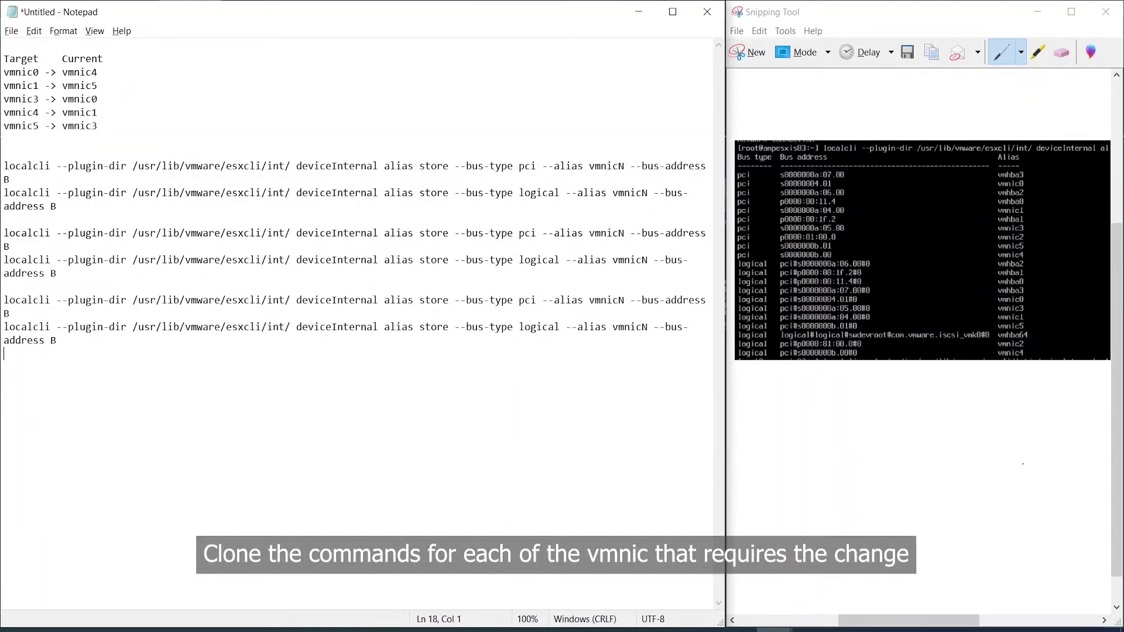
{"action": "key", "text": "Return"}
{"action": "type", "text": "localcli --plugin-dir /usr/lib/vmware/esxcli/int/ deviceInternal alias store --bus-type pci --alias vmnicN --bus-address B localcli --plugin-dir /usr/lib/vmware/esxcli/int/ deviceInternal alias store --bus-type logical --alias vmnicN --bus-address B"}
{"action": "key", "text": "Return"}
{"action": "key", "text": "Return"}
{"action": "type", "text": "localcli --plugin-dir /usr/lib/vmware/esxcli/int/ deviceInternal alias store --bus-type pci --alias vmnicN --bus-address B localcli --plugin-dir /usr/lib/vmware/esxcli/int/ deviceInternal alias store --bus-type logical --alias vmnicN --bus-address B"}
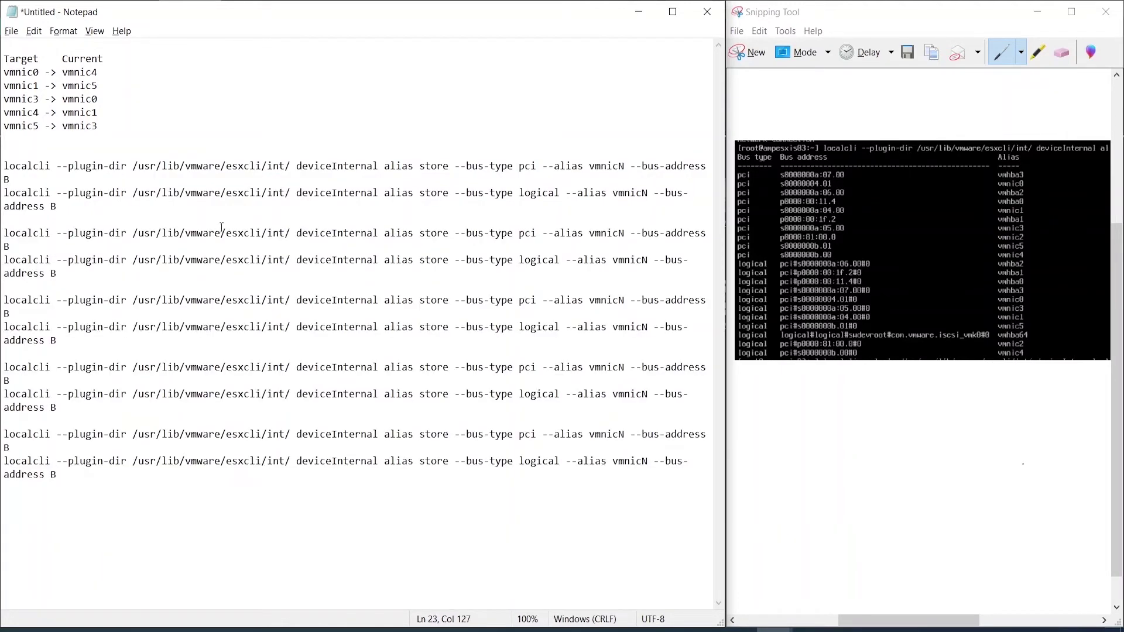
Step: Change the first two command pairs' vmnicN aliases to vmnic0 and vmnic1
{"action": "left_click", "coordinate": [625, 168]}
{"action": "key", "text": "BackSpace"}
{"action": "type", "text": "0"}
{"action": "left_click", "coordinate": [649, 194]}
{"action": "key", "text": "BackSpace"}
{"action": "type", "text": "0"}
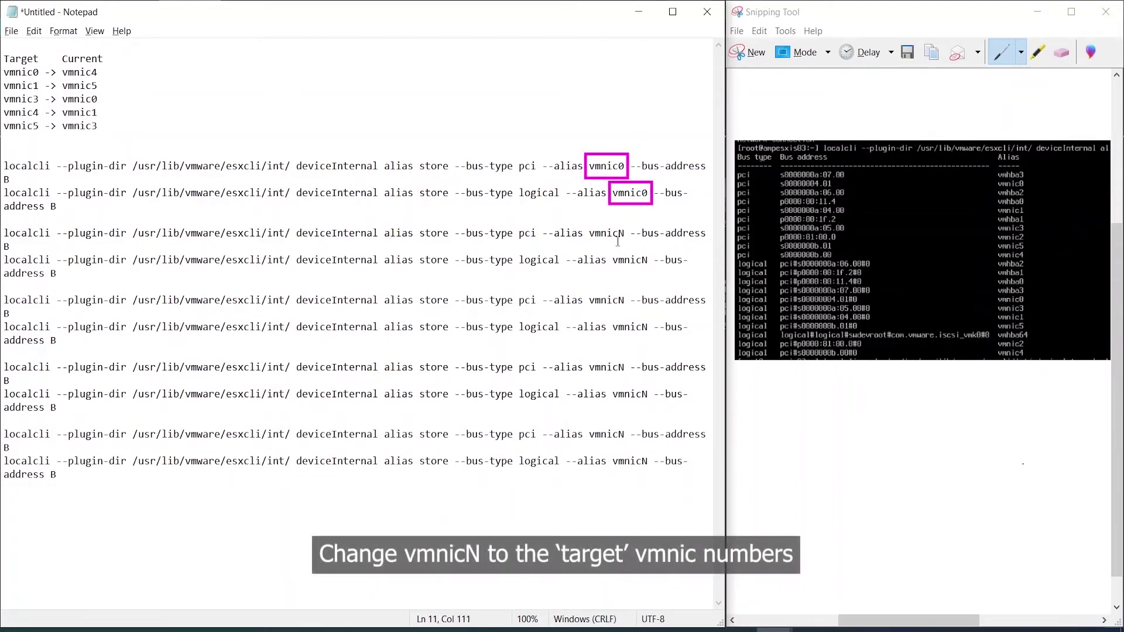
{"action": "left_click", "coordinate": [625, 234]}
{"action": "key", "text": "BackSpace"}
{"action": "type", "text": "1"}
{"action": "left_click", "coordinate": [648, 261]}
{"action": "key", "text": "BackSpace"}
{"action": "type", "text": "1"}
Step: Change the remaining pairs' vmnicN aliases to vmnic3, vmnic4 and vmnic5
{"action": "left_click", "coordinate": [624, 301]}
{"action": "key", "text": "BackSpace"}
{"action": "type", "text": "3"}
{"action": "left_click", "coordinate": [648, 328]}
{"action": "key", "text": "BackSpace"}
{"action": "type", "text": "3"}
{"action": "left_click", "coordinate": [624, 368]}
{"action": "key", "text": "BackSpace"}
{"action": "type", "text": "4"}
{"action": "left_click", "coordinate": [648, 395]}
{"action": "left_click", "coordinate": [648, 462]}
{"action": "key", "text": "BackSpace"}
{"action": "type", "text": "5"}
{"action": "left_click_drag", "start_coordinate": [19, 176], "coordinate": [4, 179]}
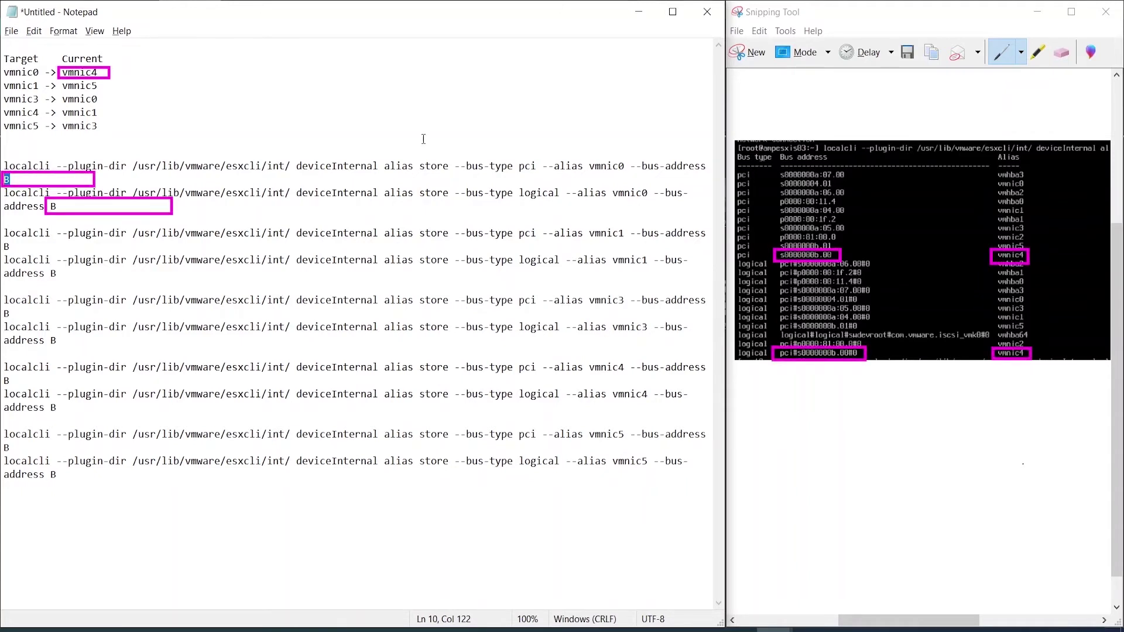
Step: Replace the B placeholders with s0000000b.00, pci#s0000000b.00#0, s0000000b.01 and pci#s0000000b.01#0
{"action": "type", "text": "s000000"}
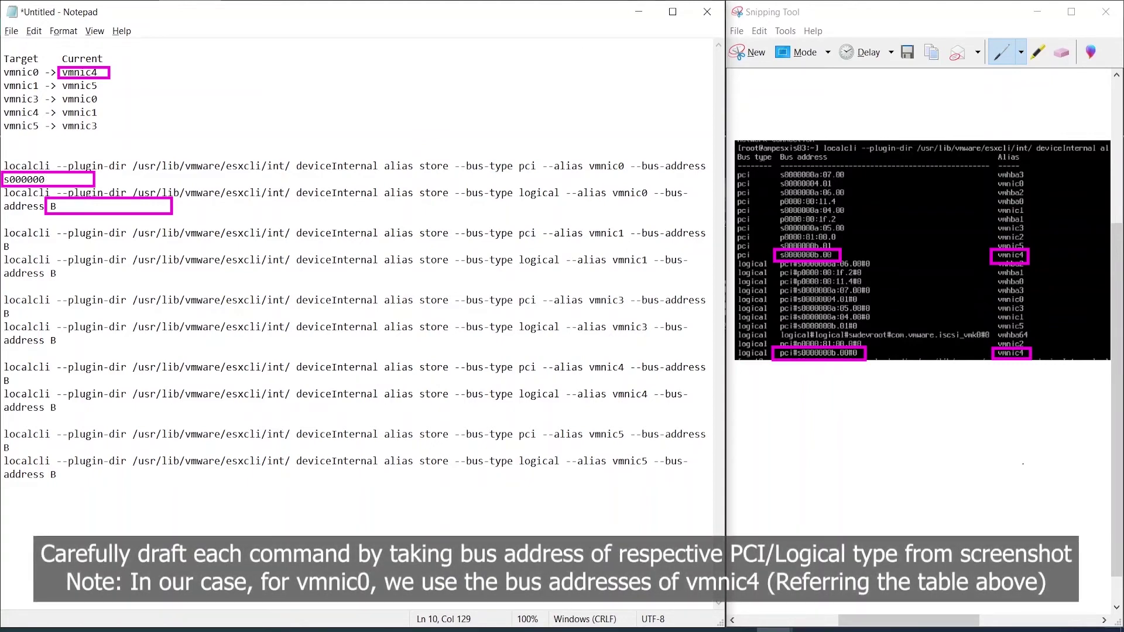
{"action": "type", "text": "0b.00"}
{"action": "double_click", "coordinate": [53, 206]}
{"action": "type", "text": "pci#s"}
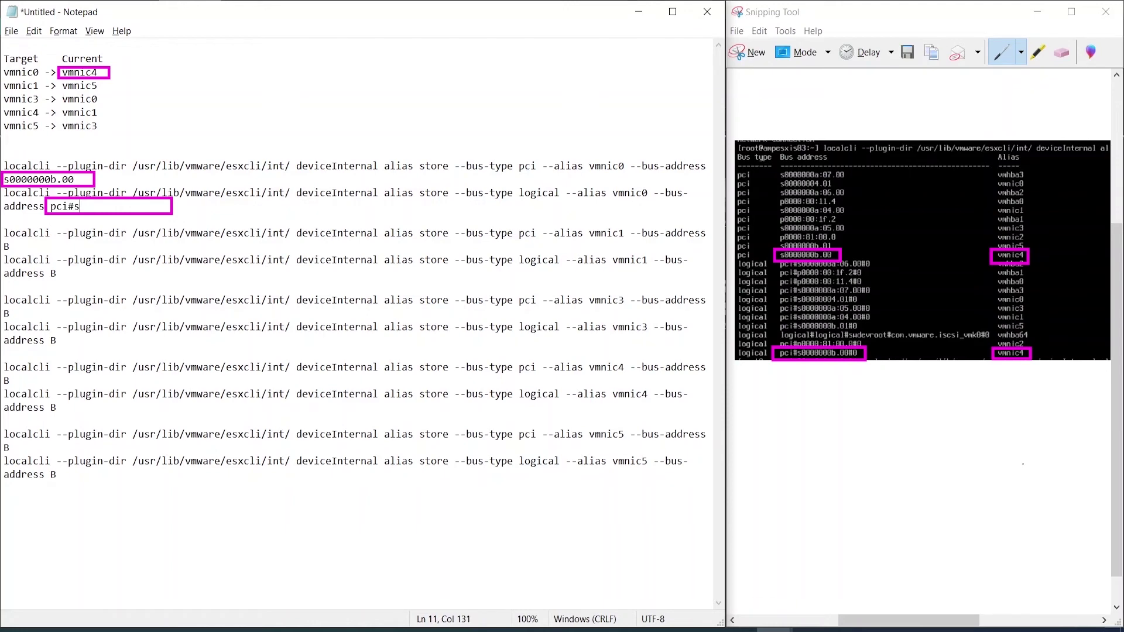
{"action": "type", "text": "0000000b.00#0"}
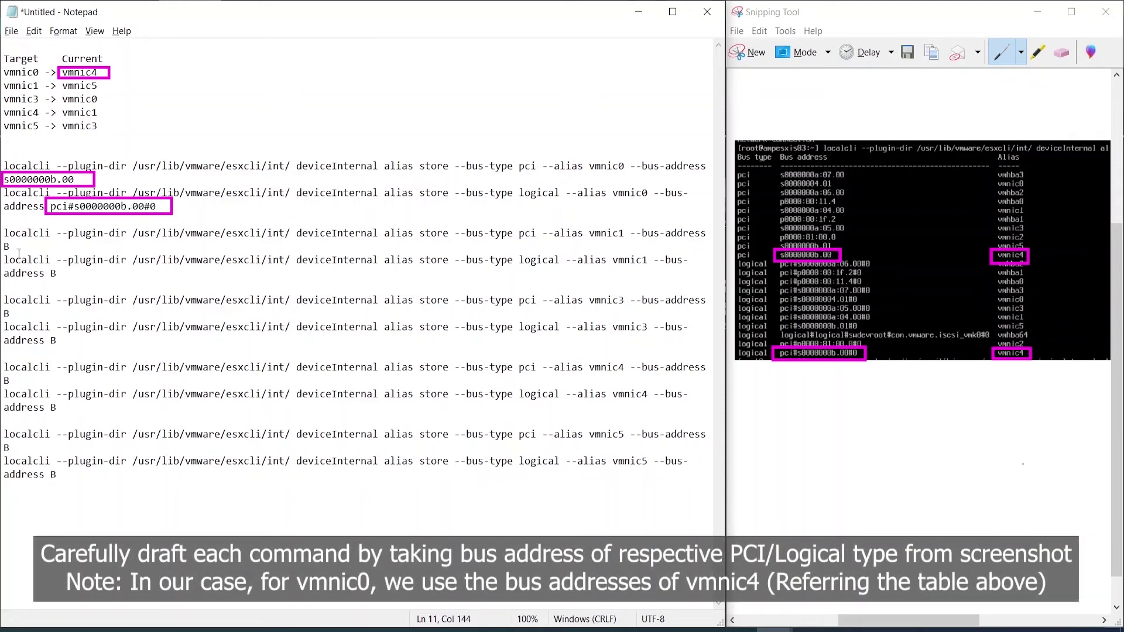
{"action": "double_click", "coordinate": [6, 246]}
{"action": "type", "text": "s0000000b.01"}
{"action": "double_click", "coordinate": [52, 273]}
Step: Fill in vmnic3's addresses, with logical bus address pci#s00000004.01#0
{"action": "type", "text": "pci#s0000000b.01#0"}
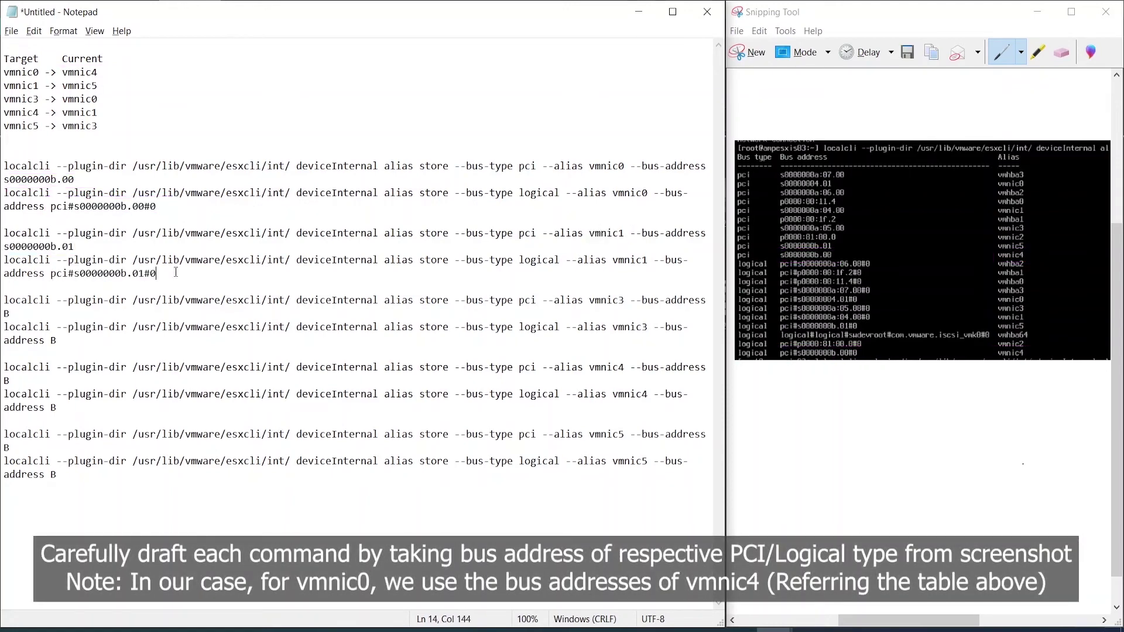
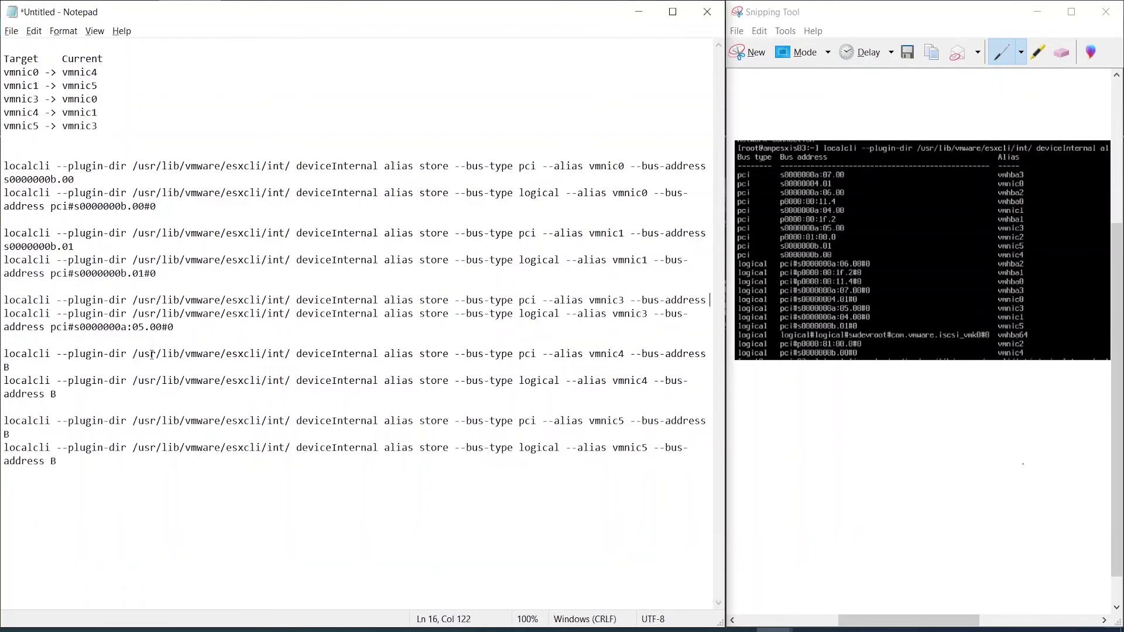
Step: Replace the B placeholders with s0000000b.00, pci#s0000000b.00#0, s0000000b.01 and pci#s0000000b.01#0
Step: Fill in vmnic3's addresses, with logical bus address pci#s00000004.01#0
{"action": "type", "text": "s00000004.01"}
{"action": "double_click", "coordinate": [117, 341]}
{"action": "type", "text": "pci#s00000004.01#0"}
Step: Set vmnic5's PCI bus address to s0000000a:05.00 and logical address to pci#s0000000a:05.00#0
{"action": "double_click", "coordinate": [6, 447]}
{"action": "type", "text": "s0000000a"}
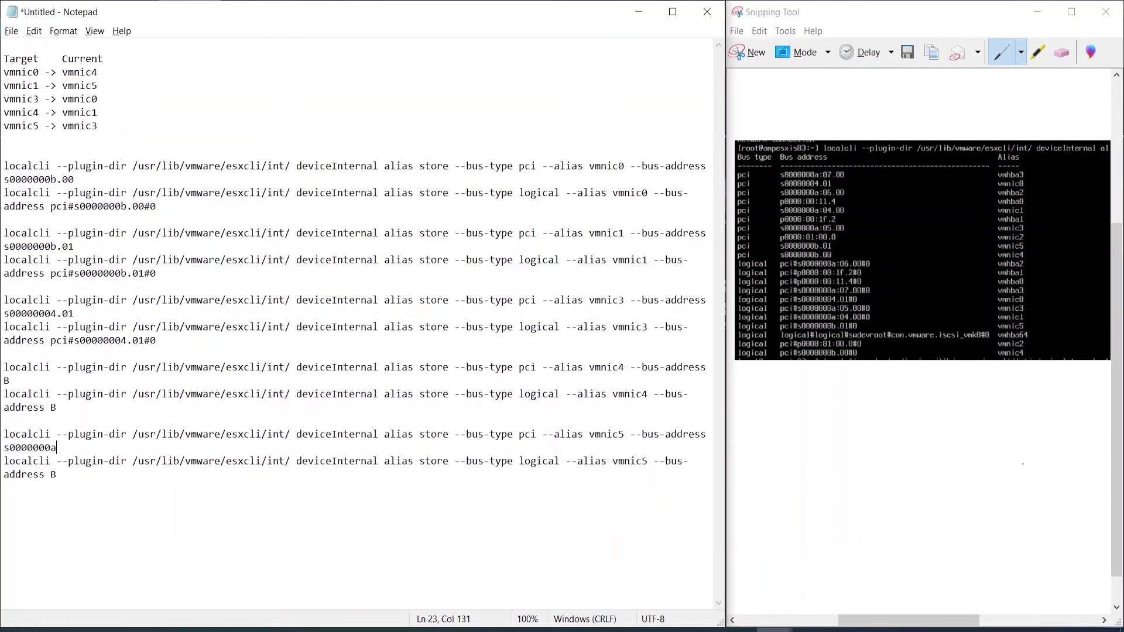
{"action": "type", "text": ":05.00"}
{"action": "double_click", "coordinate": [53, 474]}
{"action": "type", "text": "pci#s0000000a:05.00#0"}
Step: Set vmnic4's PCI bus address to s0000000a:04.00 and logical address to pci#s0000000a:04.00#0
{"action": "double_click", "coordinate": [6, 380]}
{"action": "type", "text": "s0000000a:04.00"}
{"action": "double_click", "coordinate": [53, 407]}
{"action": "type", "text": "pci#s0000000a:04.00#0"}
Step: Select the vmnic0 PCI alias command line, then clear the selection
{"action": "left_click_drag", "start_coordinate": [74, 179], "coordinate": [33, 179]}
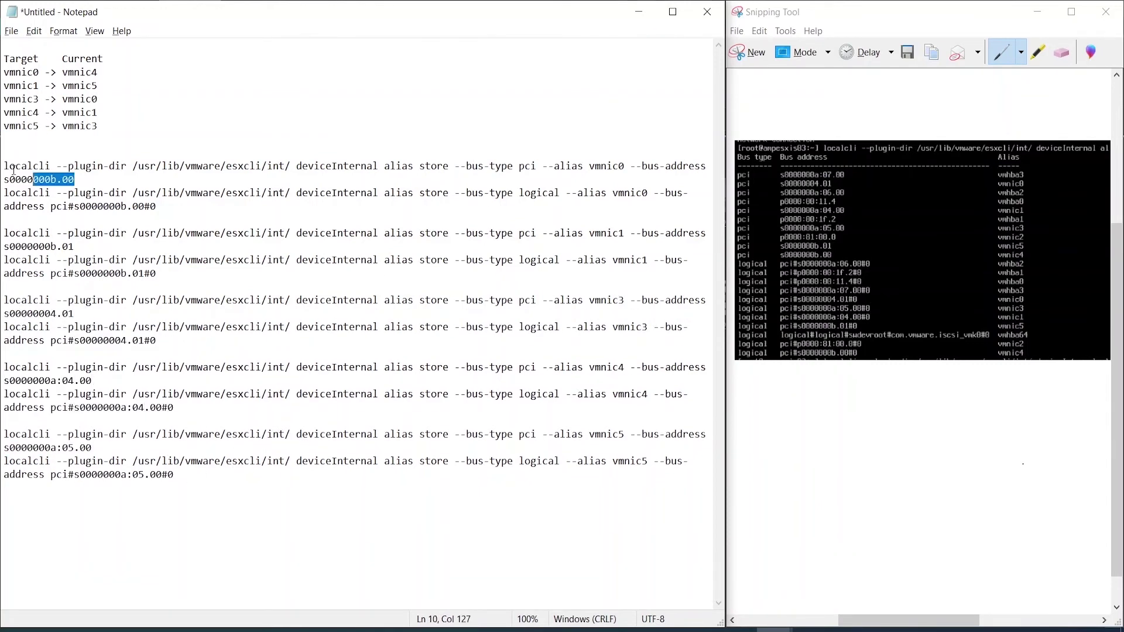
{"action": "triple_click", "coordinate": [13, 170]}
{"action": "left_click", "coordinate": [466, 509]}
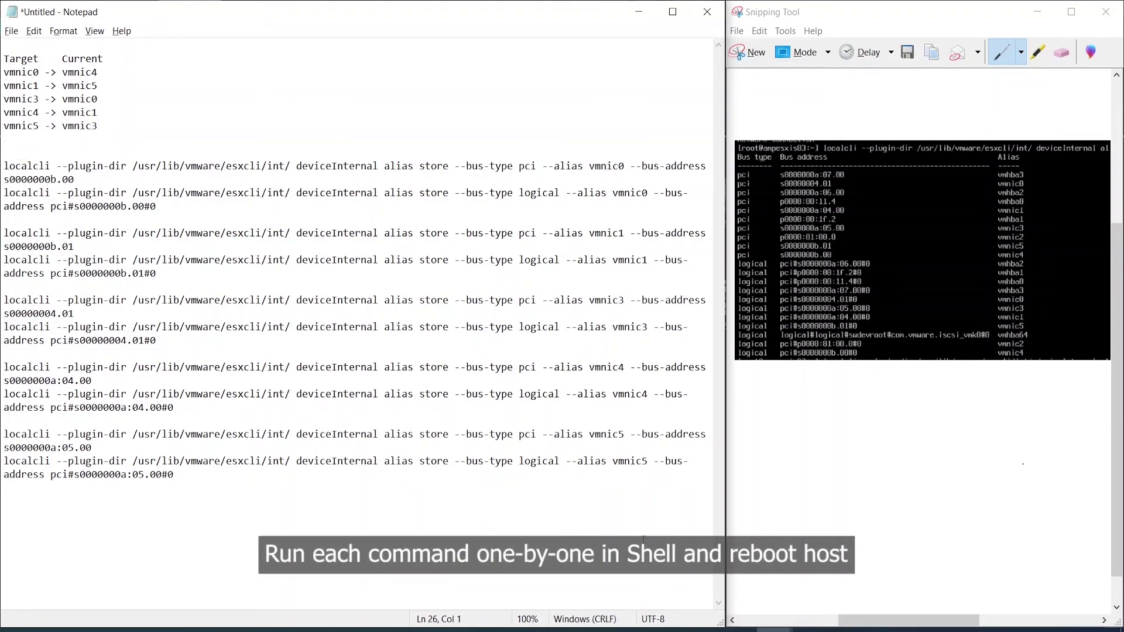